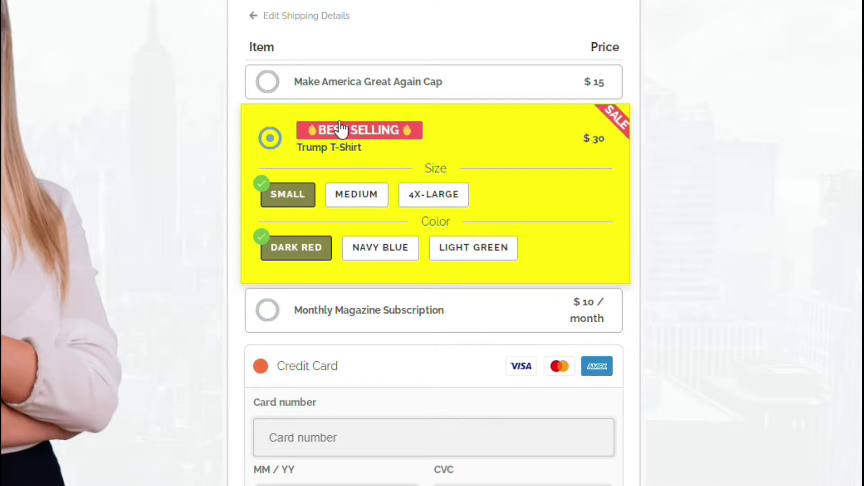
# - On the demo order form, select the Cap and then the T-Shirt to reveal their size and colour choices
pyautogui.click(267, 83)
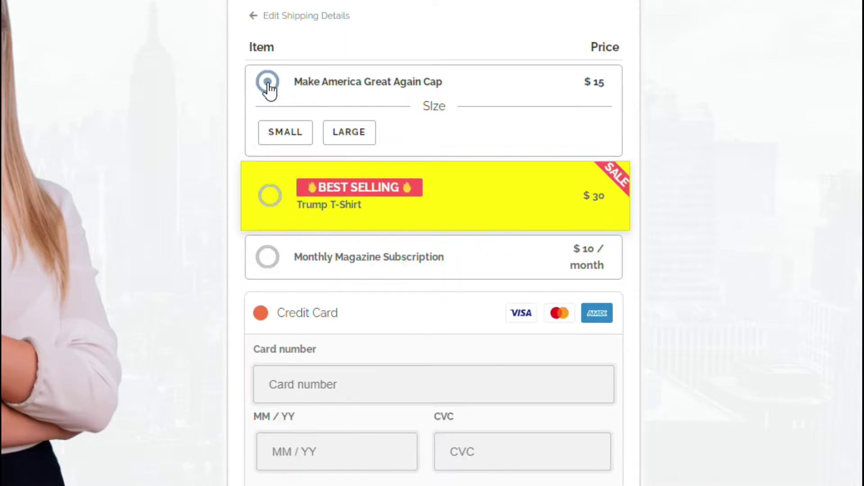
pyautogui.click(271, 209)
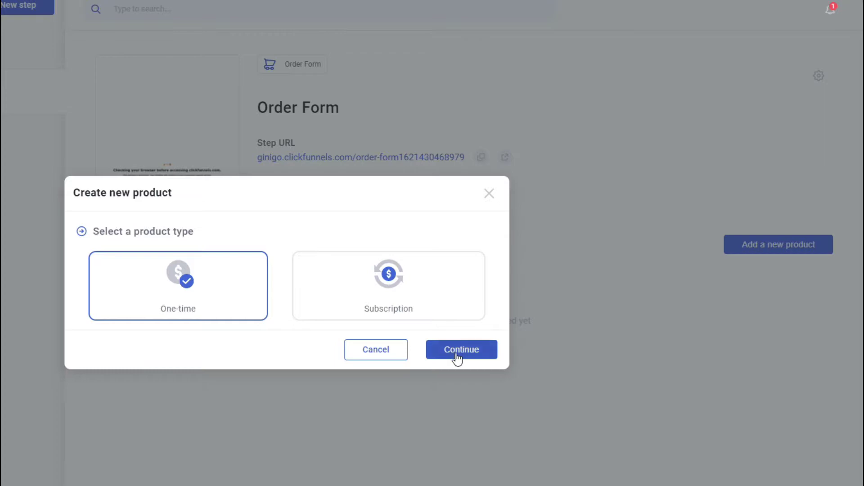
# - Create a one-time product named Shirt priced at $25
pyautogui.click(458, 359)
pyautogui.click(149, 281)
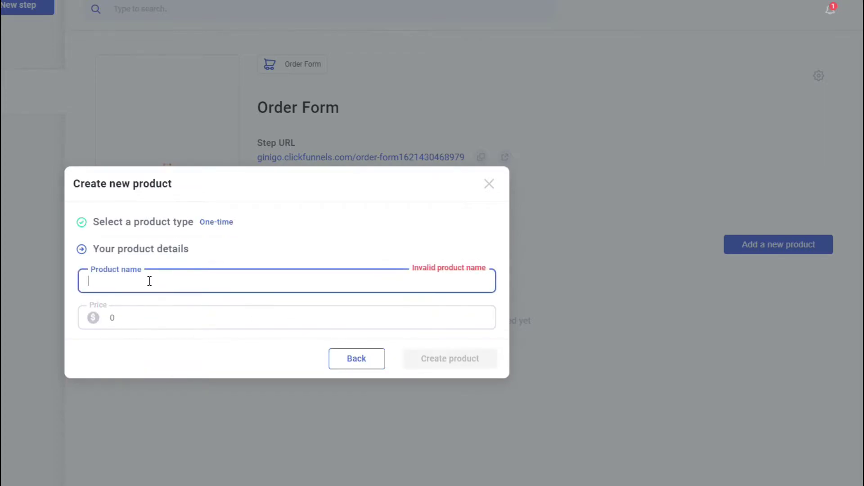
pyautogui.write('Shirt')
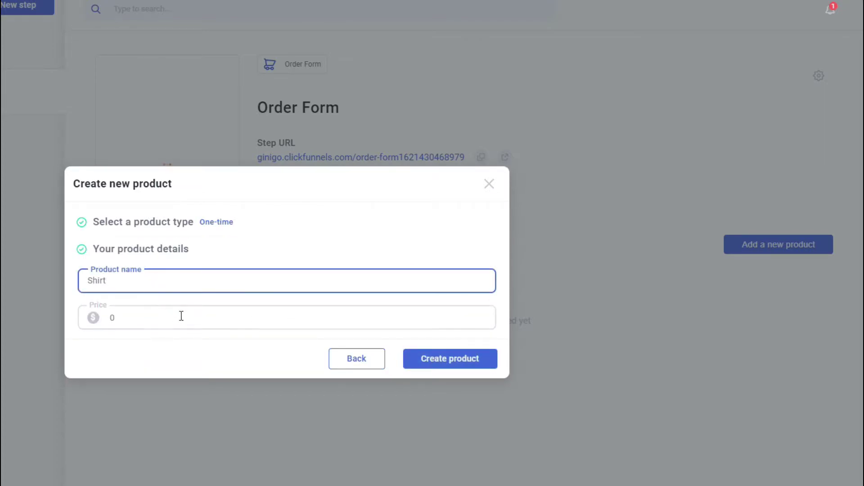
pyautogui.press('Tab')
pyautogui.write('25')
pyautogui.click(428, 358)
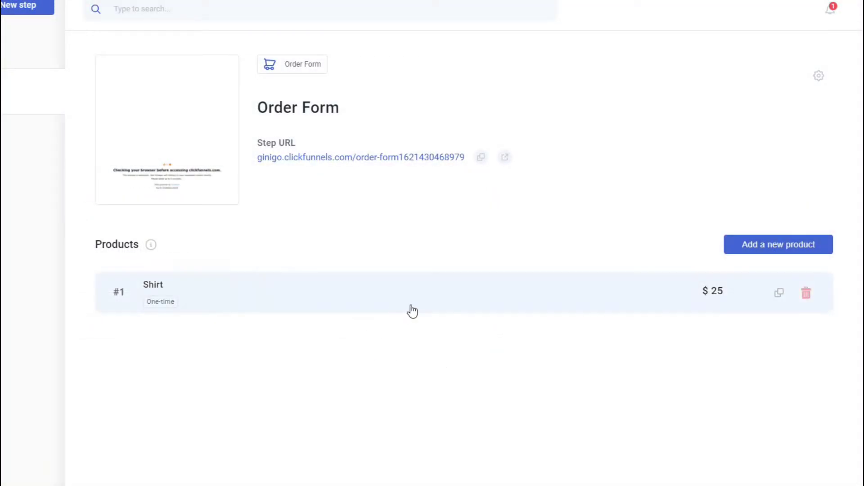
# - Open the Shirt product's settings with the order-form preview shown
pyautogui.click(478, 293)
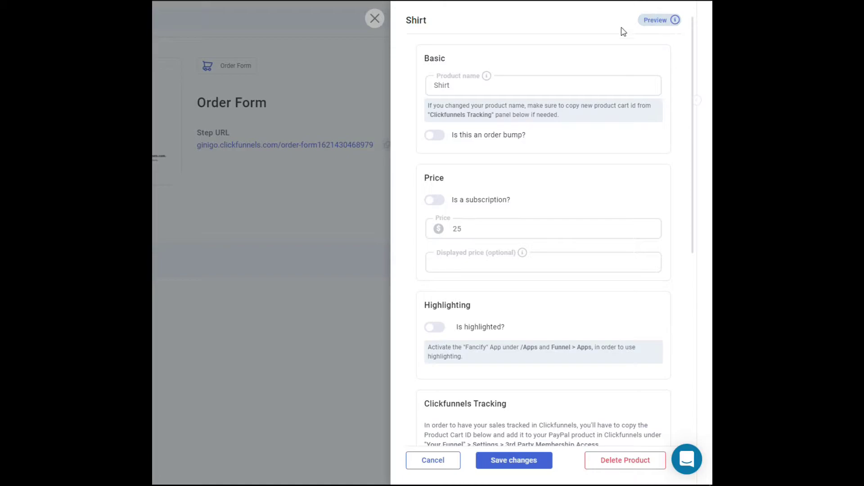
pyautogui.click(661, 21)
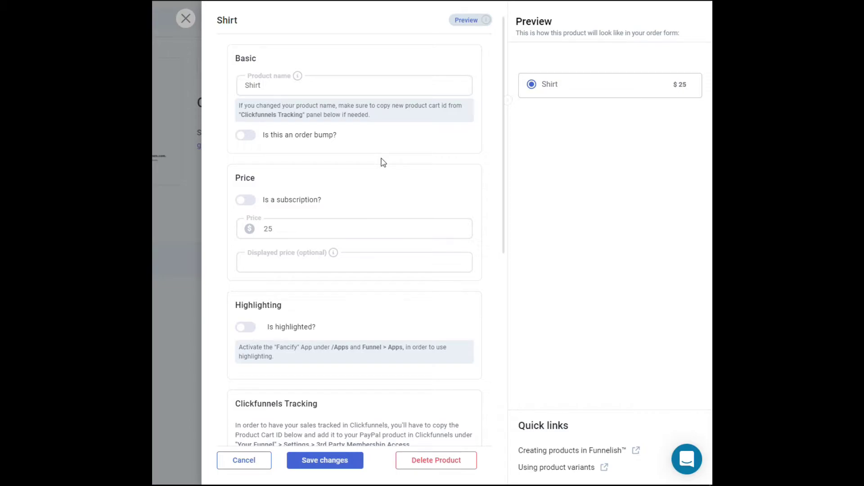
pyautogui.scroll(-7, 347, 208)
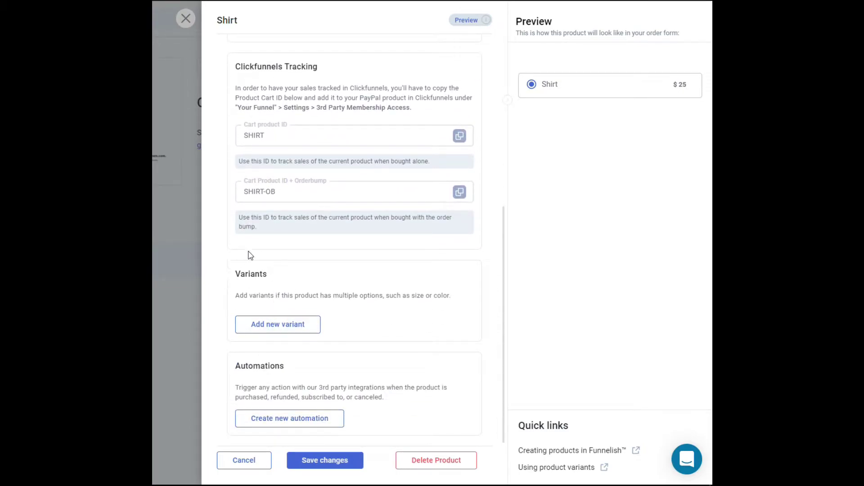
# - Add a Size variant with Small, Medium and Large options to the Shirt and save
pyautogui.click(278, 325)
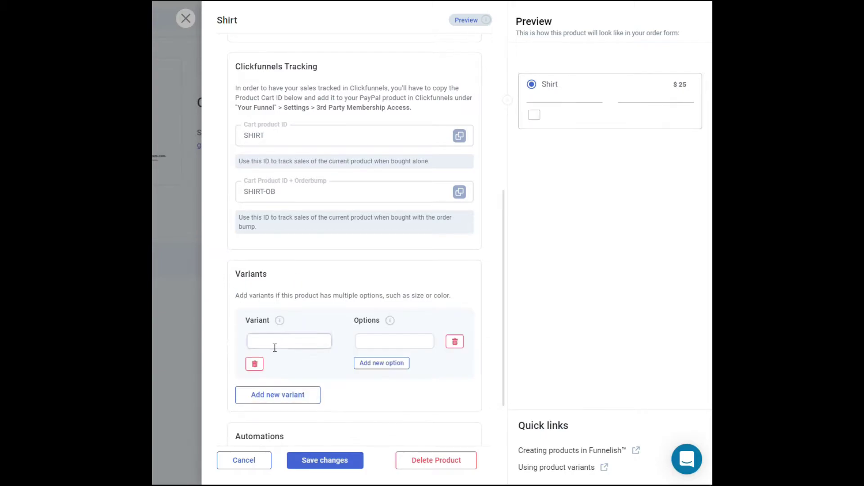
pyautogui.click(278, 341)
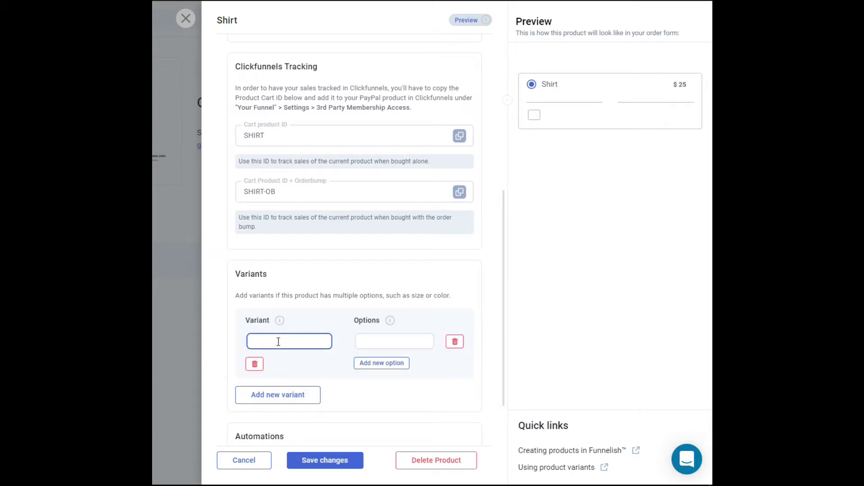
pyautogui.write('Size')
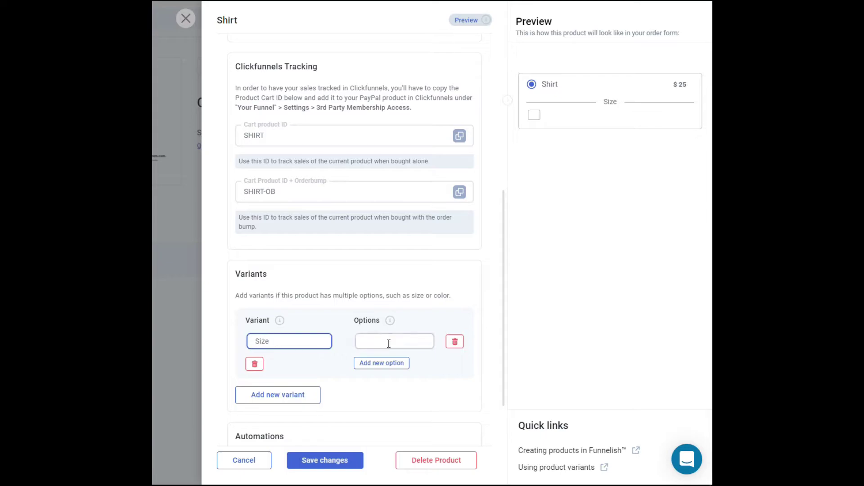
pyautogui.click(389, 341)
pyautogui.write('Small')
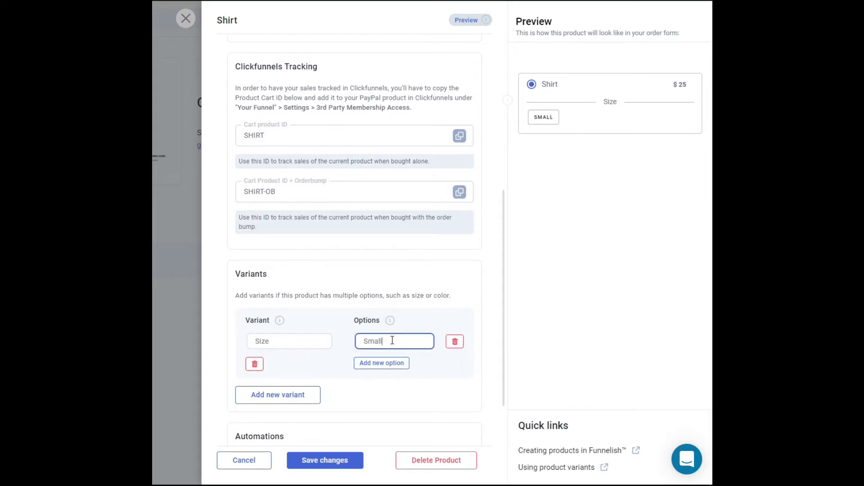
pyautogui.click(370, 363)
pyautogui.write('Medium')
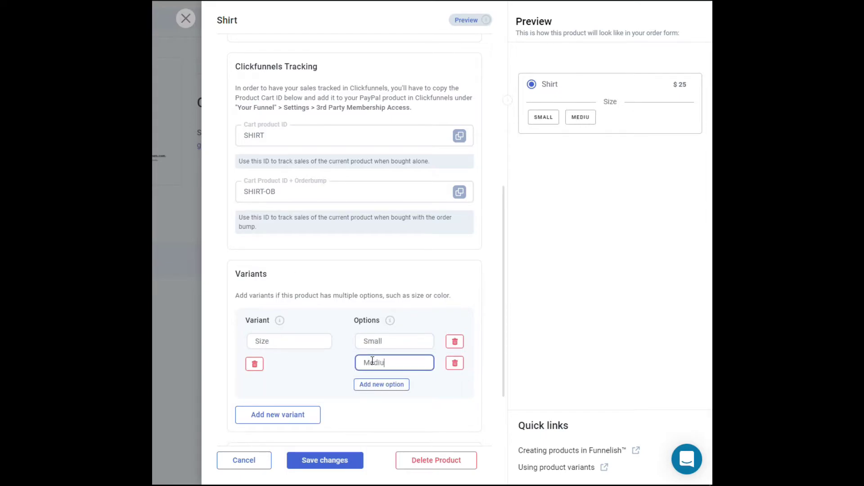
pyautogui.click(377, 385)
pyautogui.write('Large')
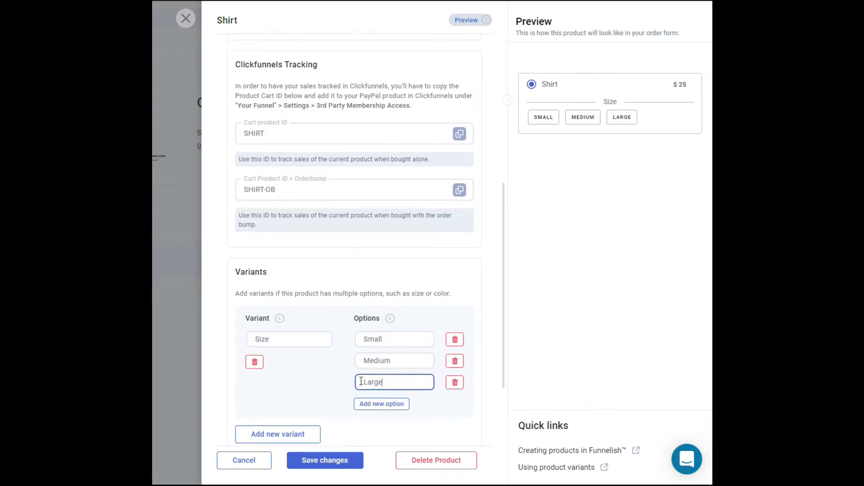
pyautogui.scroll(-2, 362, 381)
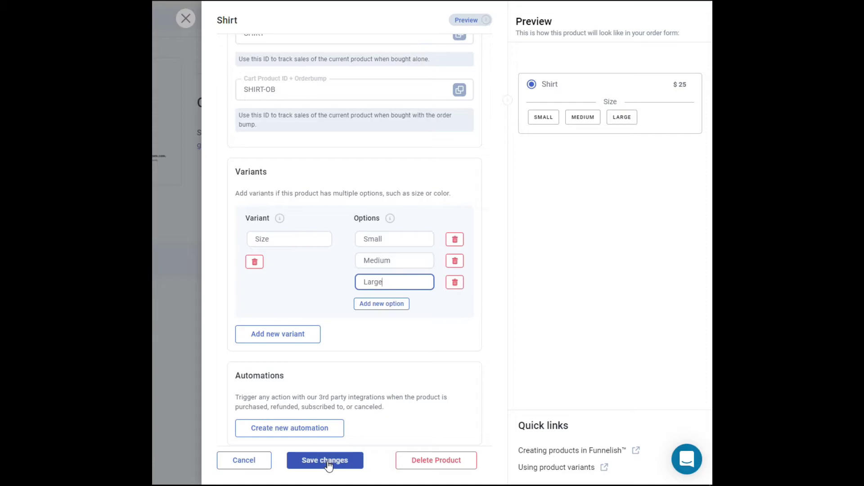
pyautogui.click(328, 461)
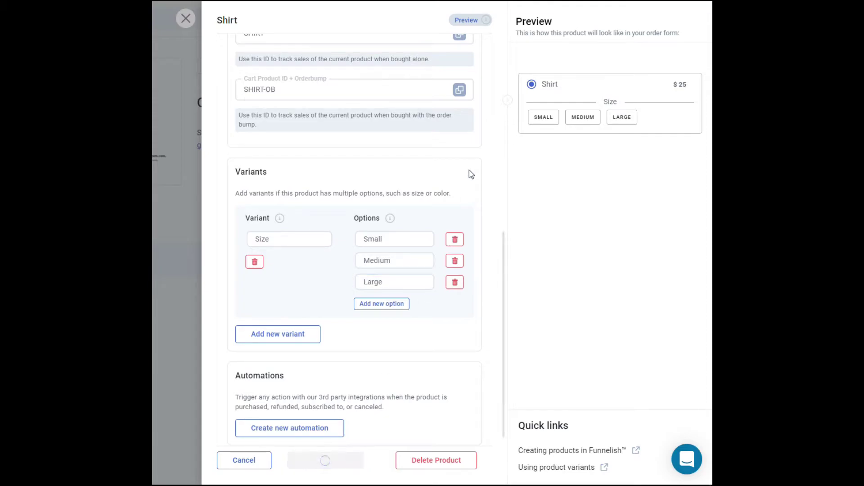
# - Reopen the Shirt with its preview and add a second variant named Color
pyautogui.click(333, 269)
pyautogui.scroll(-5, 544, 295)
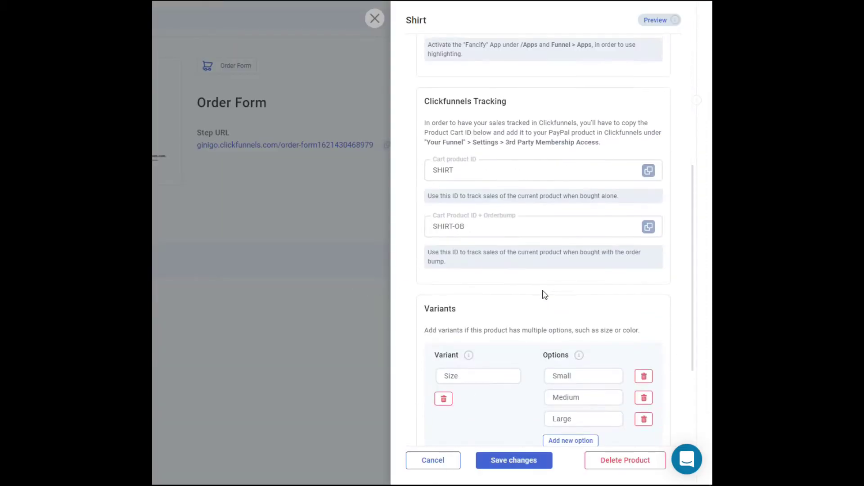
pyautogui.scroll(-3, 545, 295)
pyautogui.click(649, 20)
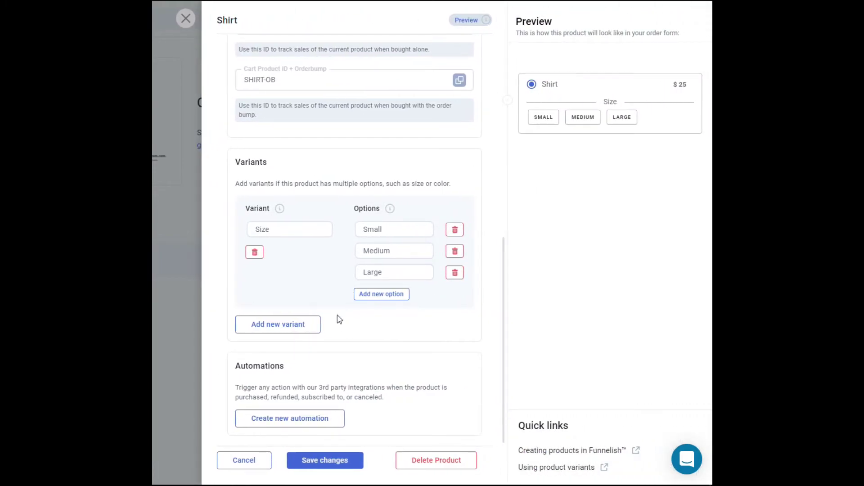
pyautogui.click(279, 325)
pyautogui.click(277, 350)
pyautogui.write('Co')
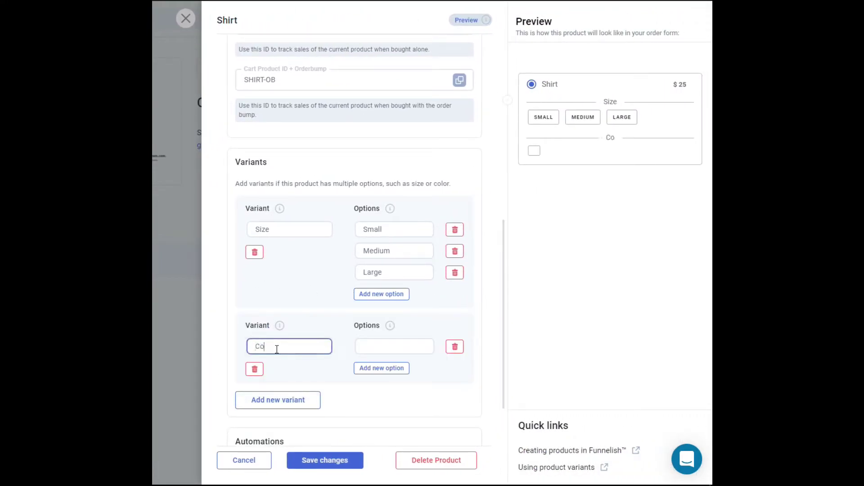
pyautogui.write('lor')
# - Give the Color variant Green, Red and Blue options, save, then preview the Shirt again
pyautogui.click(365, 351)
pyautogui.write('Green')
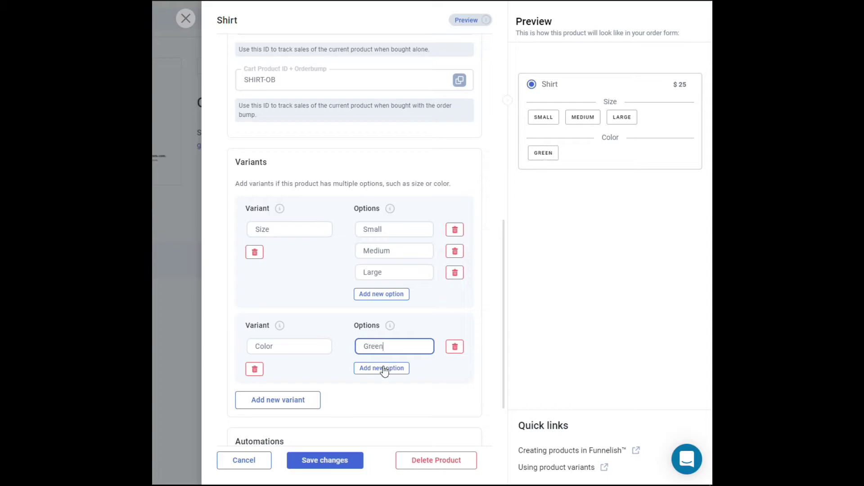
pyautogui.click(382, 368)
pyautogui.click(386, 367)
pyautogui.write('Red')
pyautogui.click(383, 390)
pyautogui.click(386, 388)
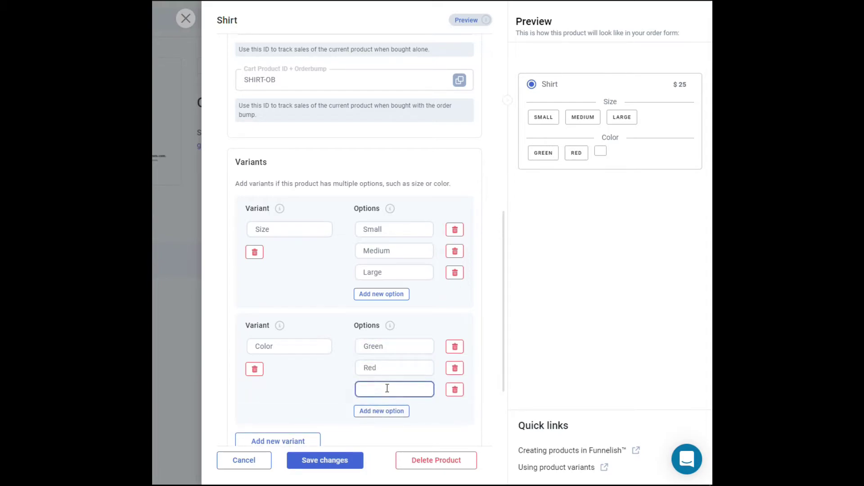
pyautogui.write('Blue')
pyautogui.click(329, 460)
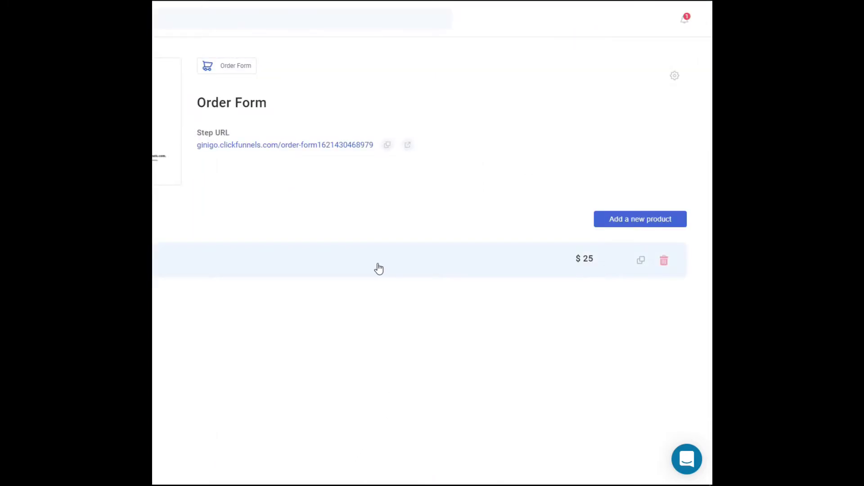
pyautogui.click(378, 266)
pyautogui.click(652, 26)
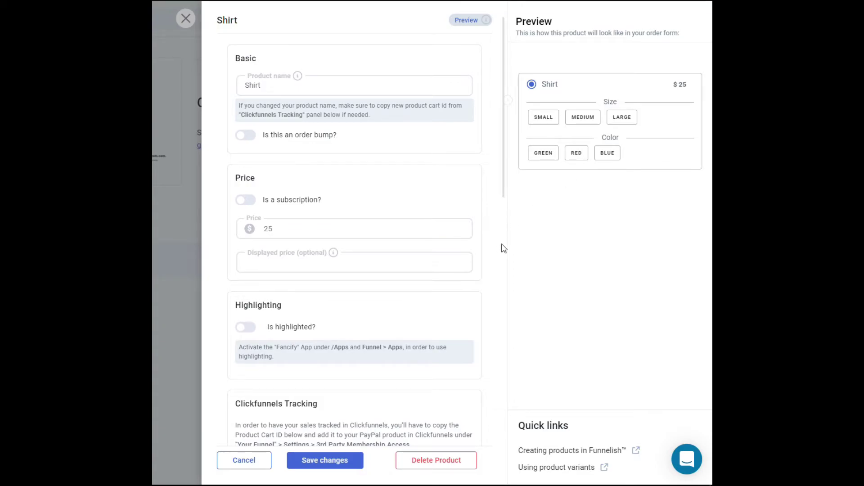
# - Turn on highlighting for the Shirt with a yellow card and a red tag colour
pyautogui.scroll(-10, 498, 252)
pyautogui.scroll(10, 498, 256)
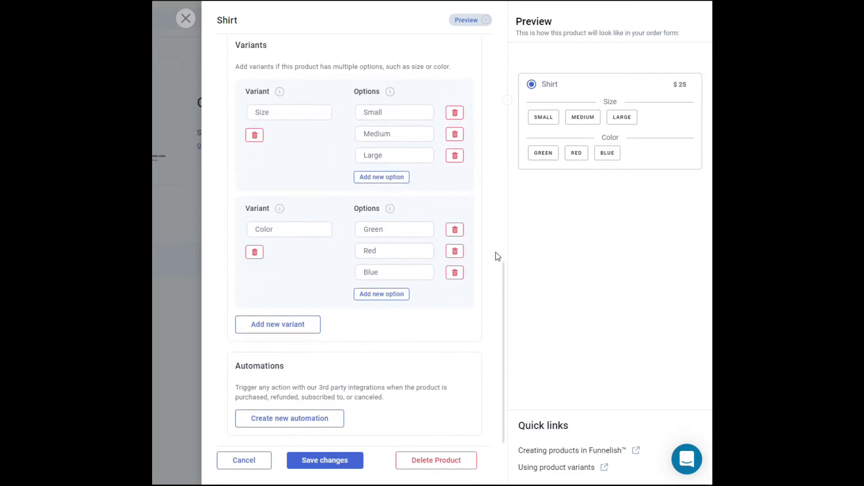
pyautogui.scroll(1, 498, 256)
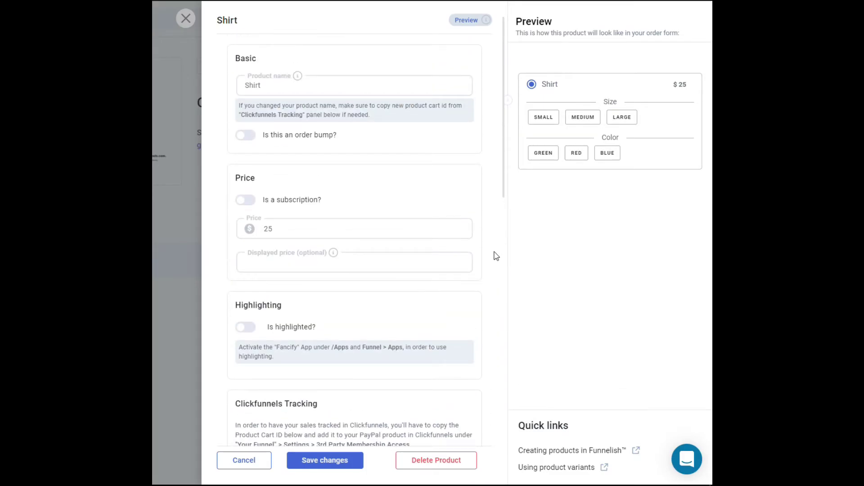
pyautogui.scroll(-2, 432, 247)
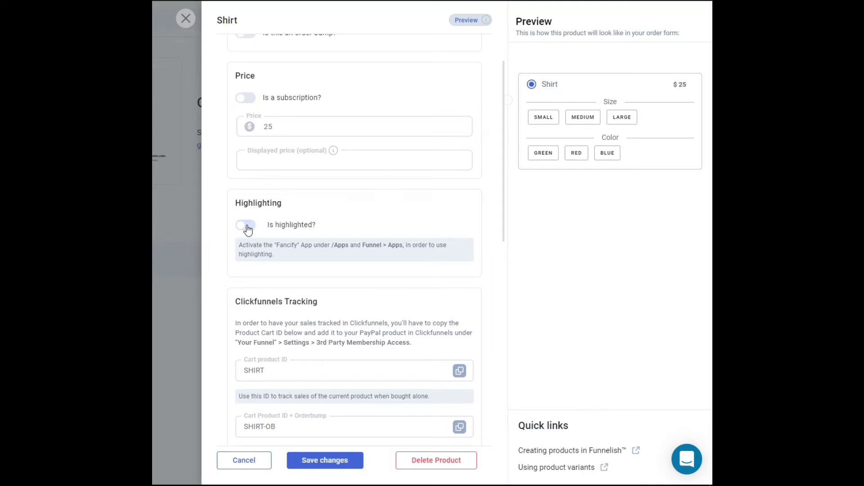
pyautogui.click(247, 226)
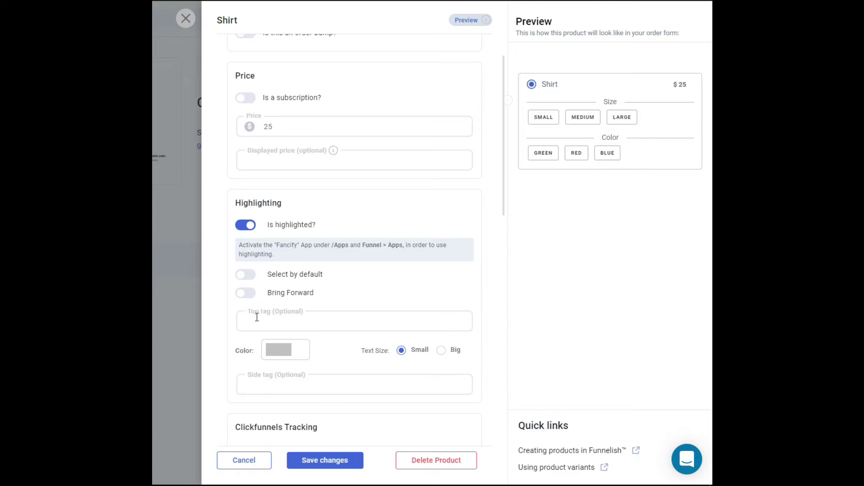
pyautogui.click(246, 294)
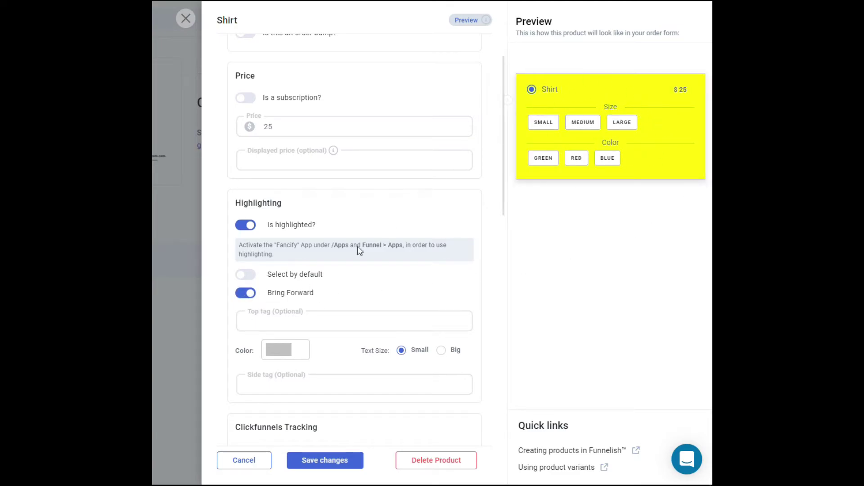
pyautogui.click(283, 347)
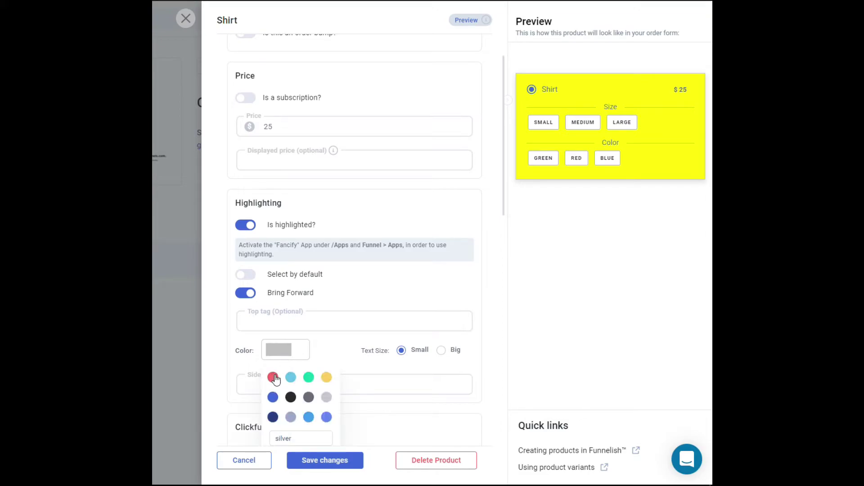
pyautogui.click(273, 378)
# - Set the top tag to 'BEST SELLING ITEM' and the side tag to 50%, then save
pyautogui.click(269, 324)
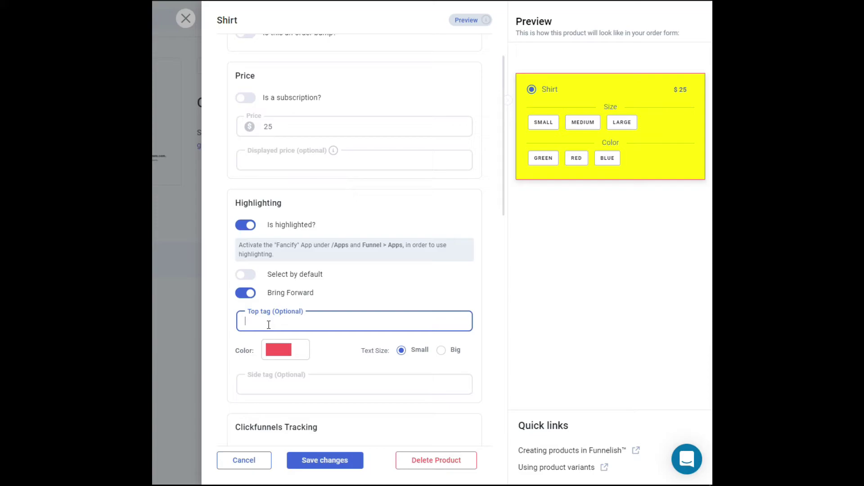
pyautogui.write('BEST SELL')
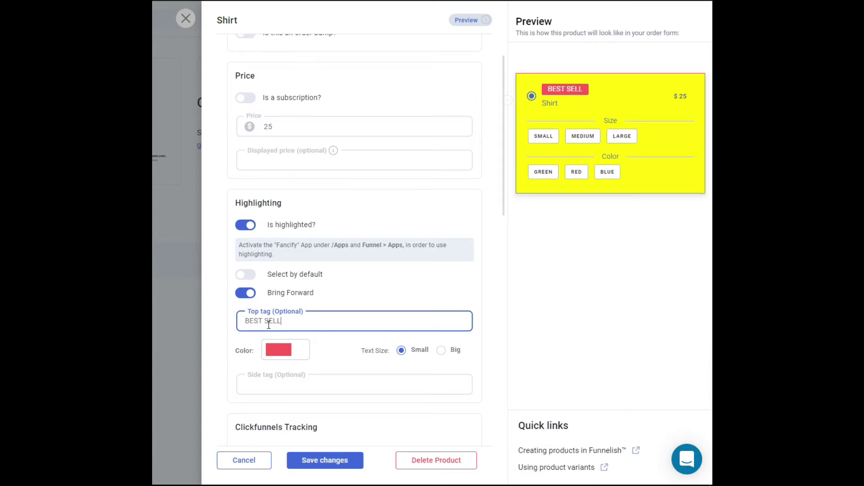
pyautogui.write('ING ITEM')
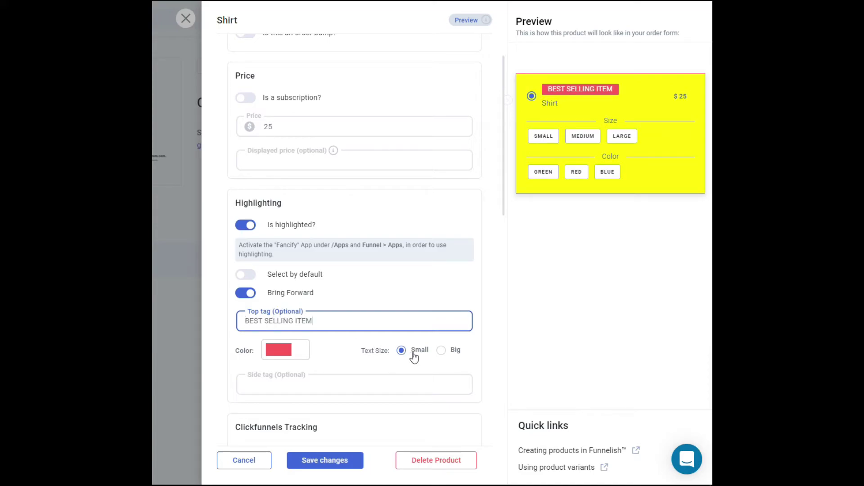
pyautogui.click(301, 387)
pyautogui.write('50')
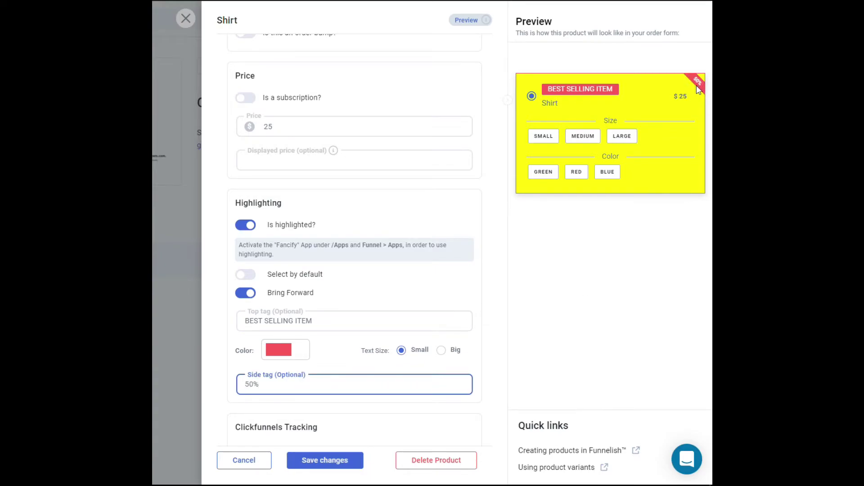
pyautogui.click(327, 460)
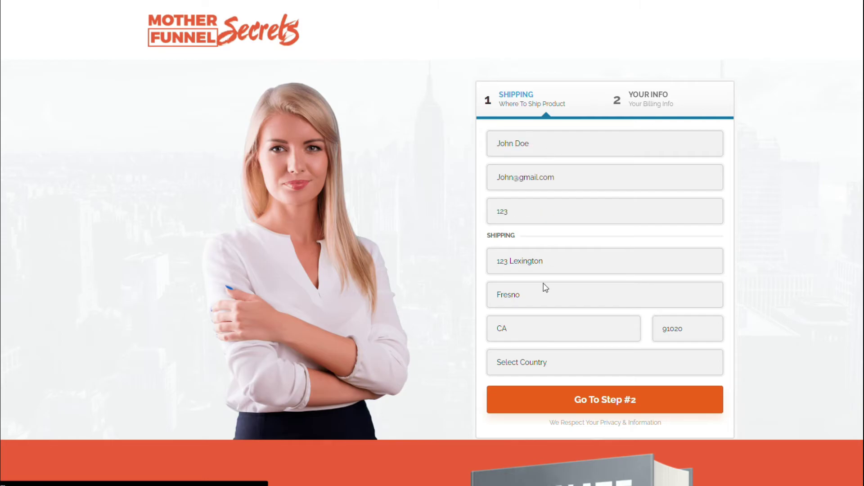
# - Choose United Kingdom as the shipping country and continue to step #2 of the order form
pyautogui.click(577, 357)
pyautogui.click(558, 176)
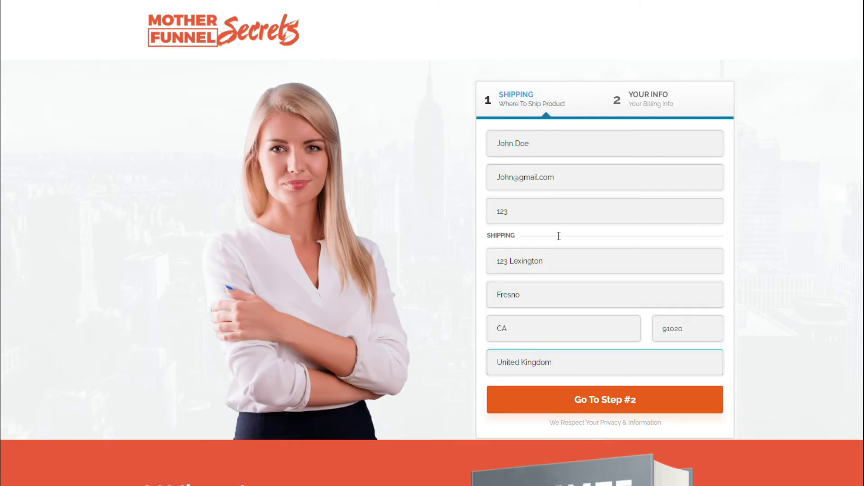
pyautogui.click(562, 399)
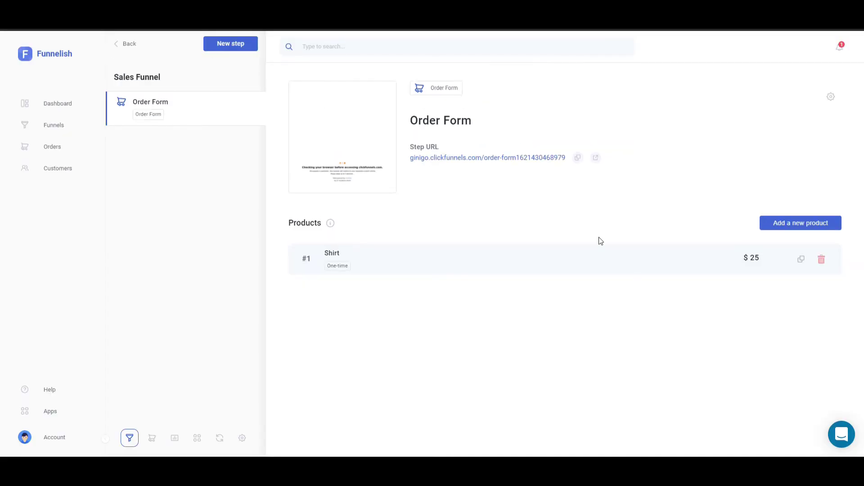
# - Create a one-time product named Cap priced at $15
pyautogui.click(781, 224)
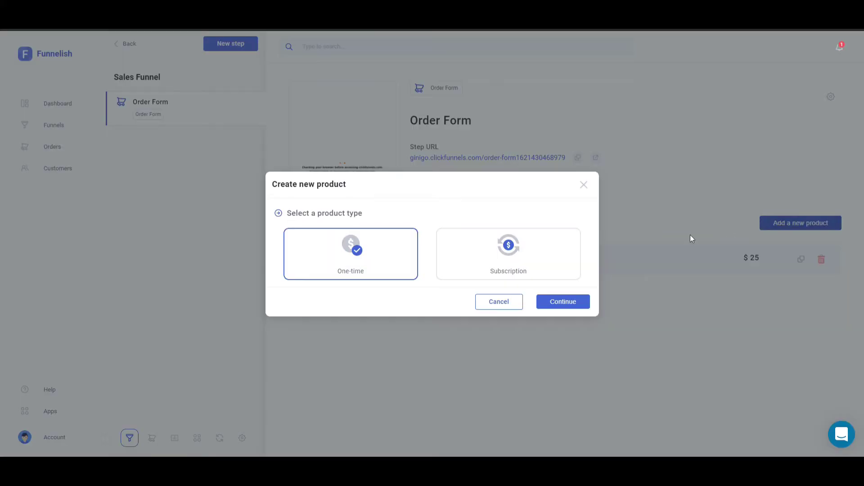
pyautogui.click(564, 302)
pyautogui.click(359, 253)
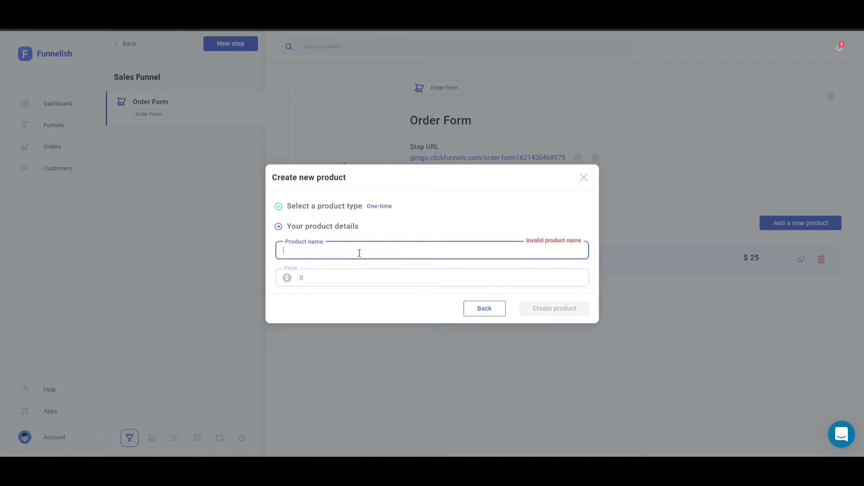
pyautogui.write('Cap')
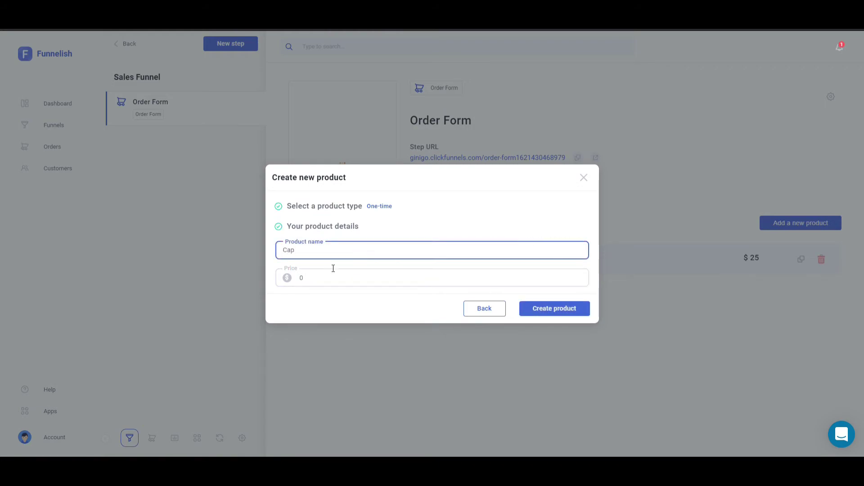
pyautogui.press('Tab')
pyautogui.write('1')
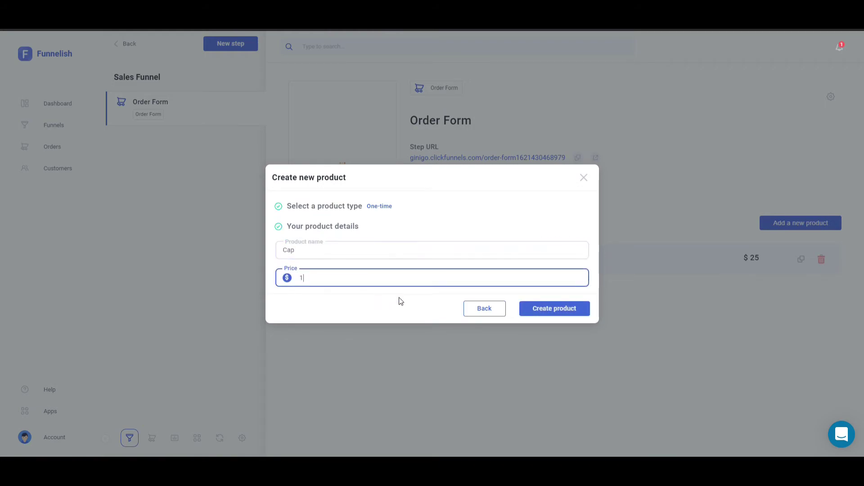
pyautogui.write('5')
pyautogui.click(542, 308)
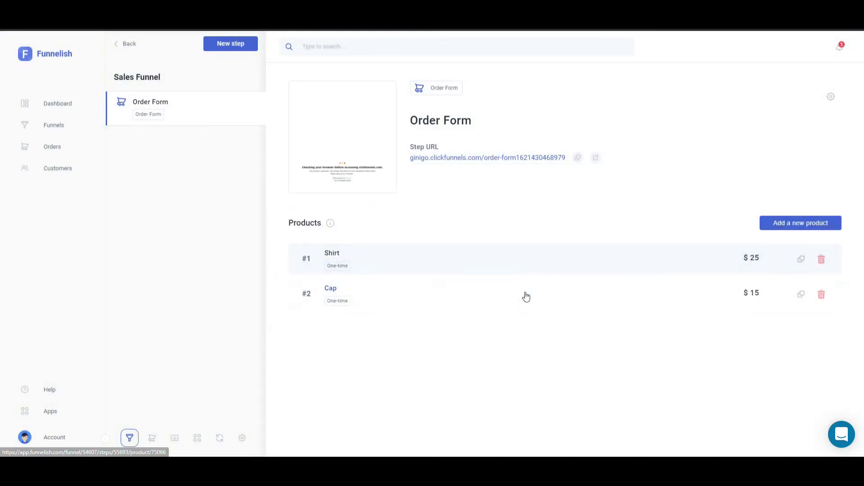
# - Open the Cap product's settings, preview it on the order form, and save
pyautogui.click(526, 296)
pyautogui.scroll(-5, 682, 252)
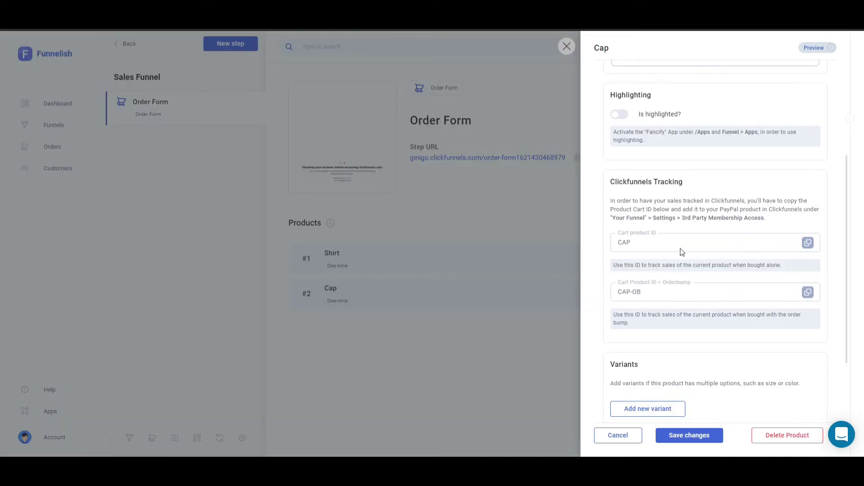
pyautogui.scroll(-3, 682, 253)
pyautogui.scroll(6, 689, 237)
pyautogui.click(814, 48)
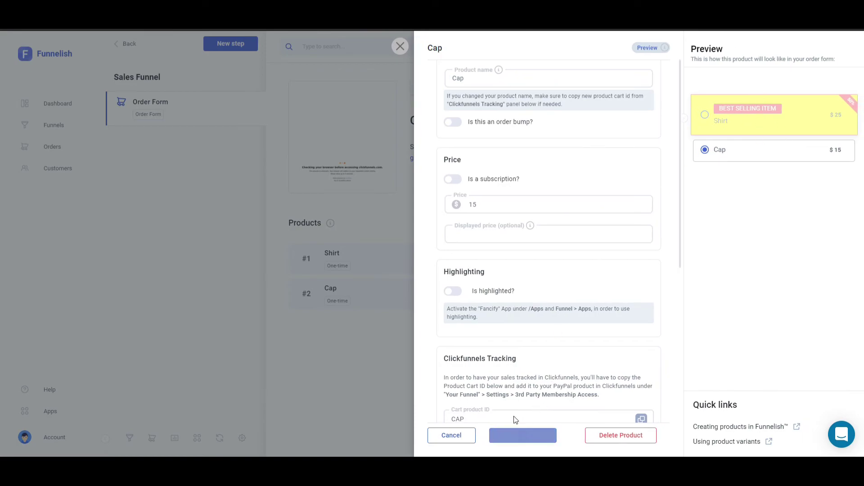
pyautogui.click(515, 435)
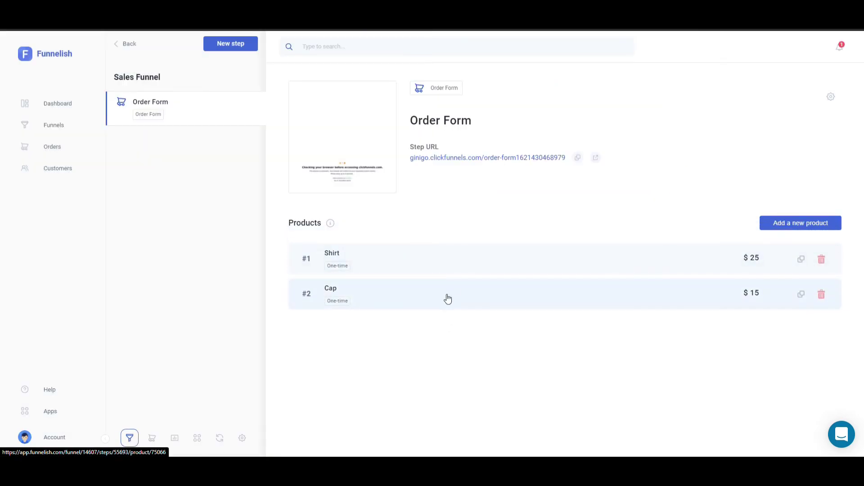
# - Move Cap above Shirt in the product list and start a new Subscription product
pyautogui.moveTo(448, 297); pyautogui.dragTo(443, 258)
pyautogui.click(803, 223)
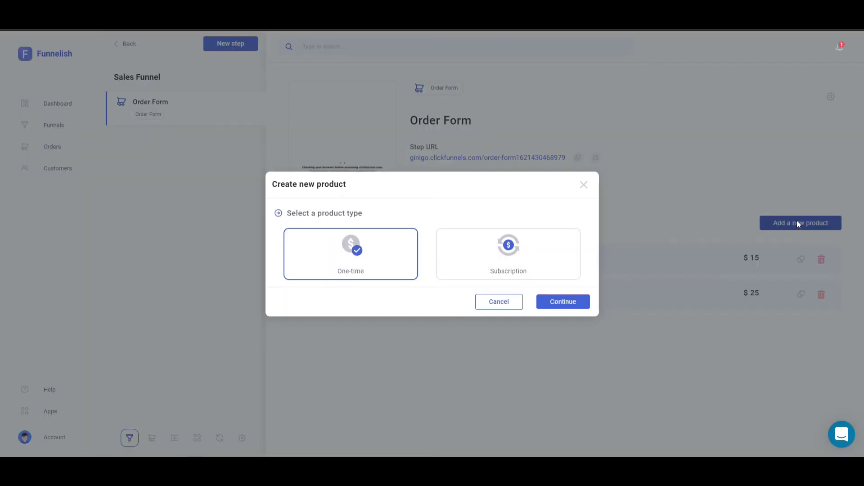
pyautogui.click(508, 254)
pyautogui.click(562, 301)
# - Create the Magazine subscription billed $5 per month
pyautogui.click(349, 236)
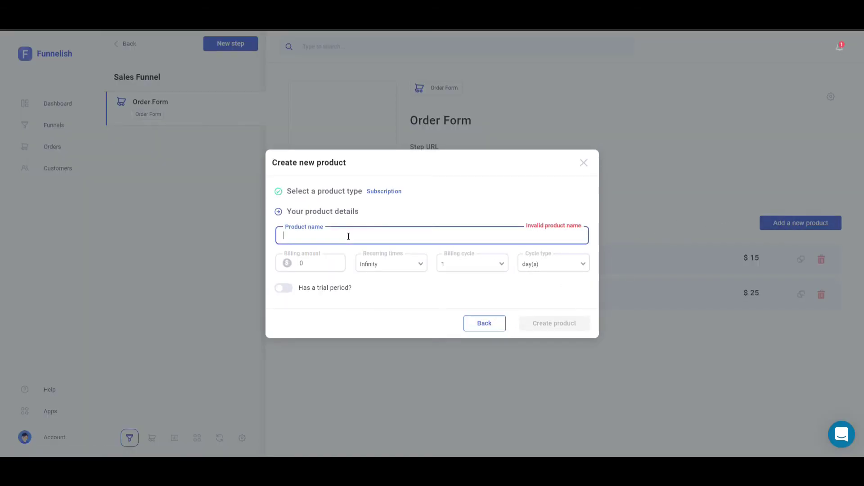
pyautogui.write('Magazine')
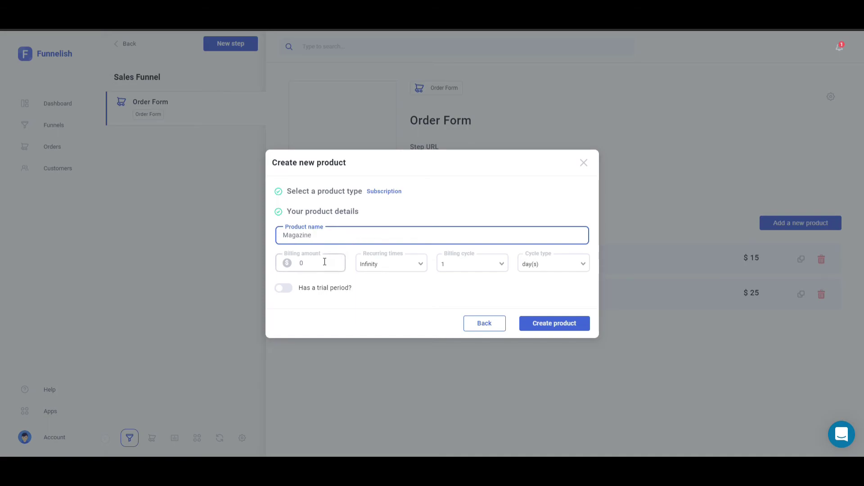
pyautogui.click(301, 265)
pyautogui.write('1')
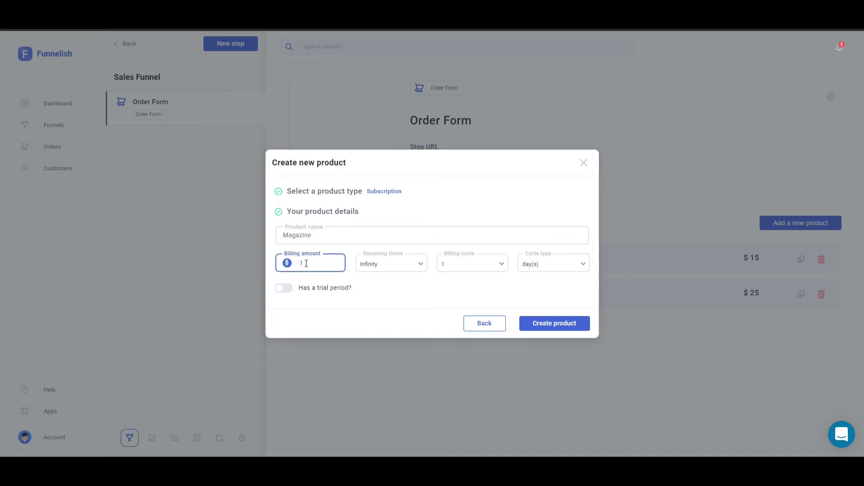
pyautogui.click(536, 265)
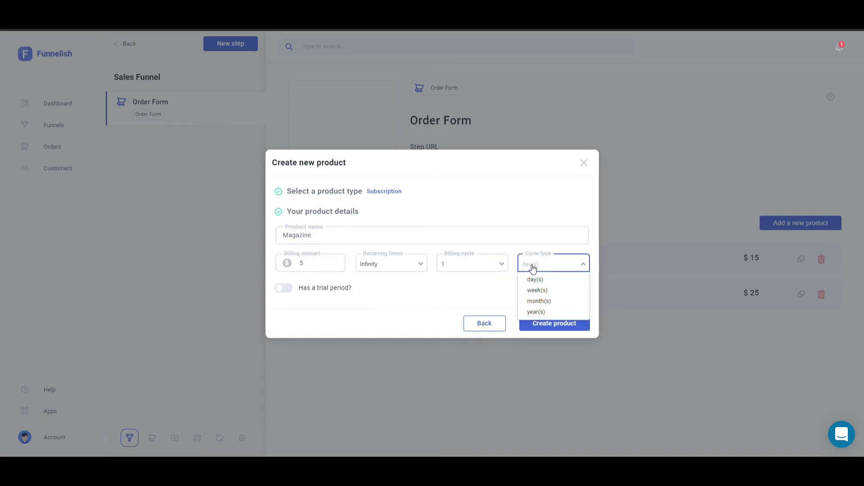
pyautogui.click(546, 300)
pyautogui.click(565, 327)
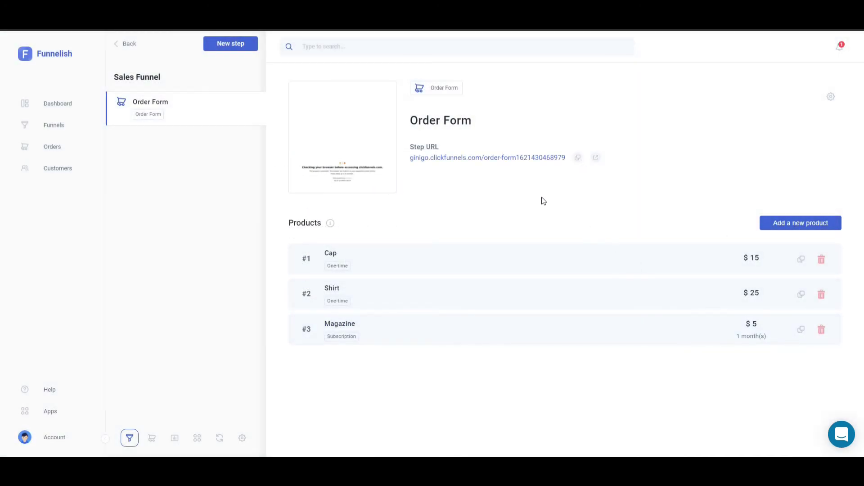
# - Open the live order form, choose United Kingdom, and continue to step #2
pyautogui.click(481, 159)
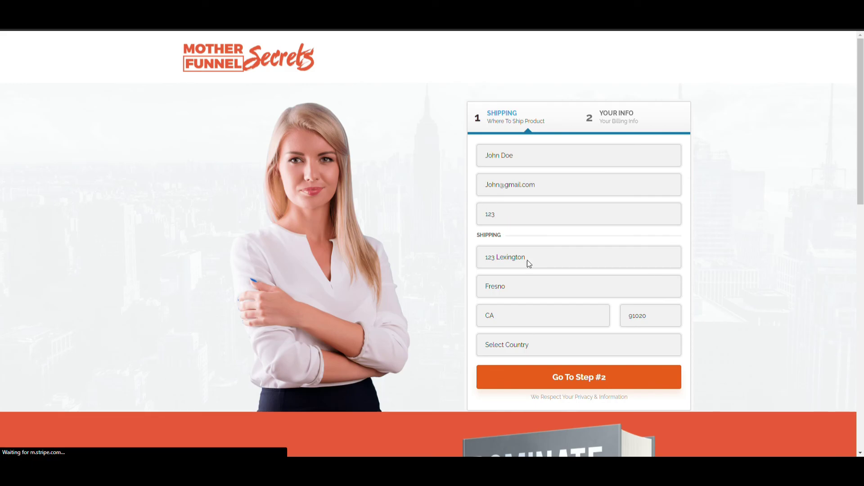
pyautogui.click(538, 345)
pyautogui.click(518, 185)
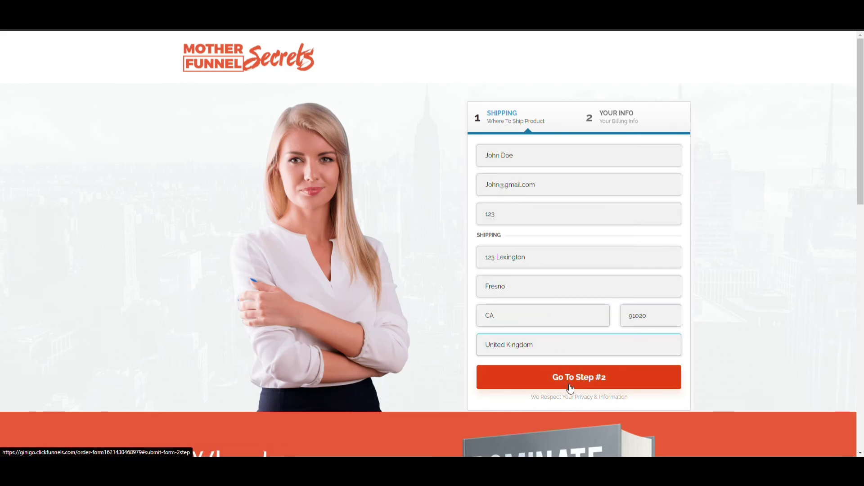
pyautogui.click(570, 380)
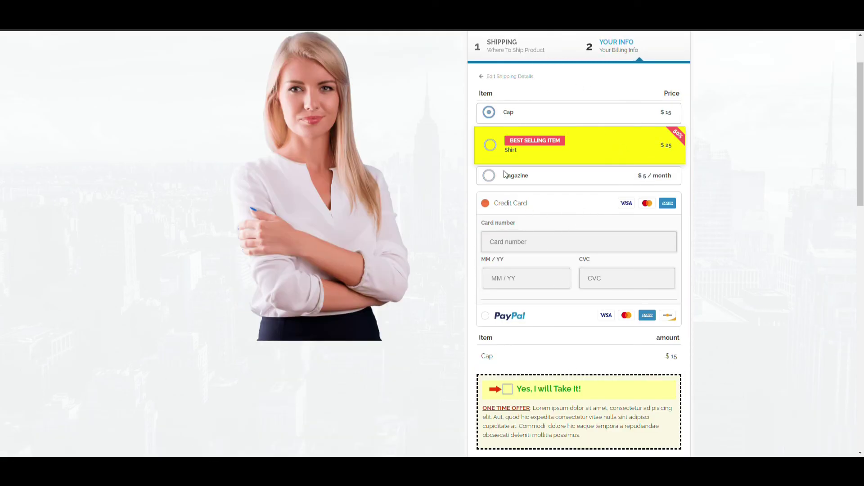
# - Select the Shirt with size MEDIUM and colour BLUE
pyautogui.click(498, 143)
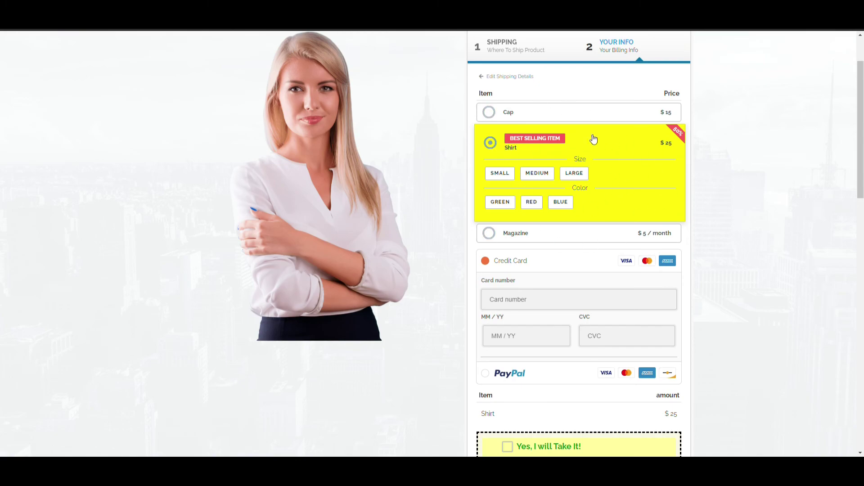
pyautogui.click(506, 174)
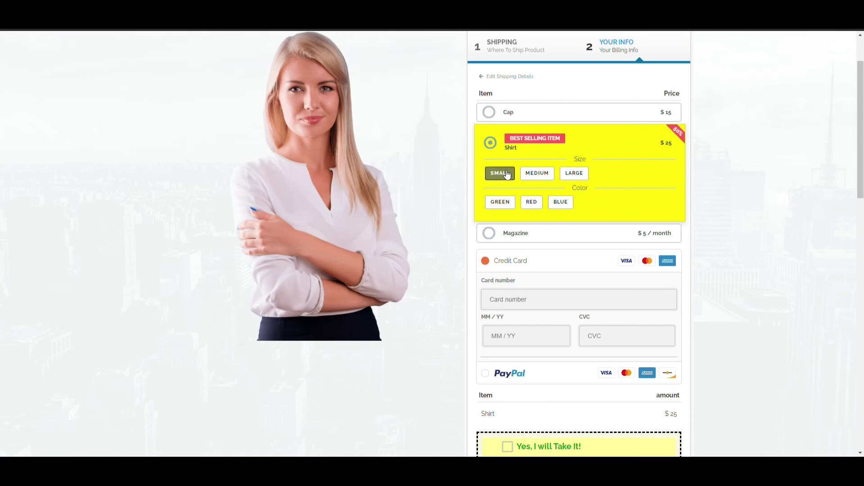
pyautogui.click(502, 202)
pyautogui.click(536, 203)
pyautogui.click(560, 202)
pyautogui.click(538, 173)
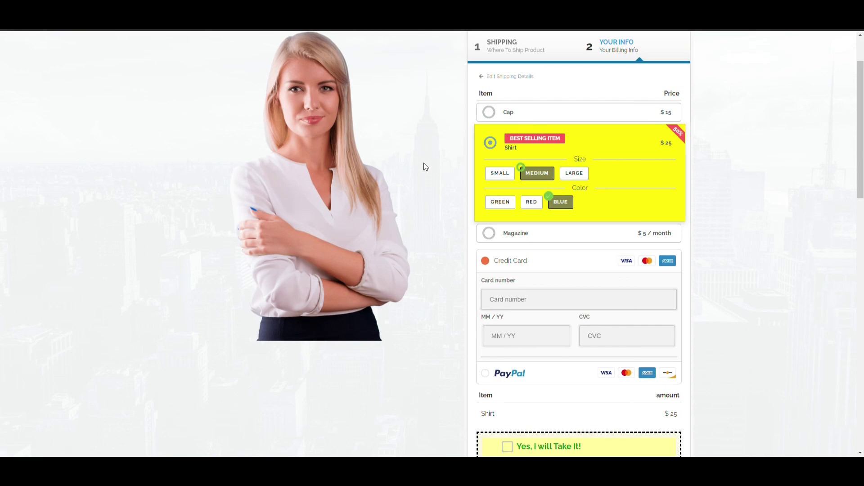